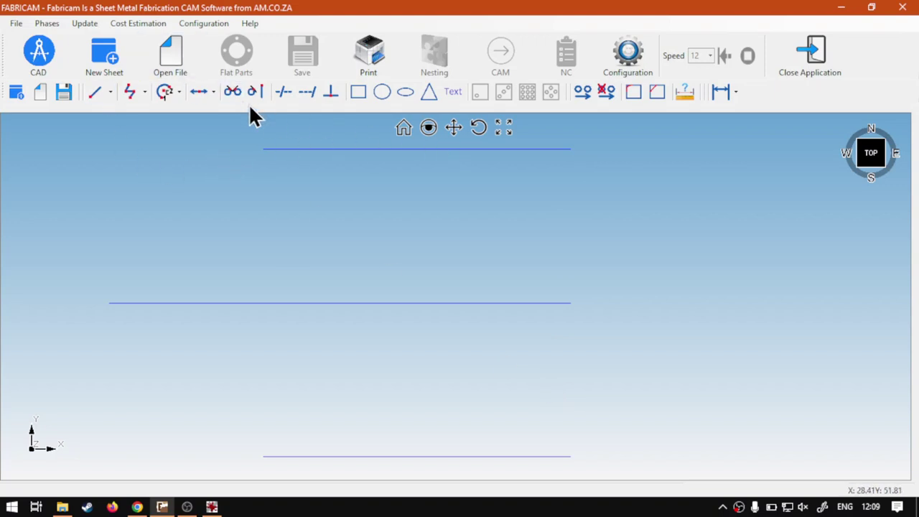
Step: Draw a two-point-and-radius arc from the lower line's right endpoint to the upper line's right endpoint, centred on the middle line's left endpoint
{"action": "left_click", "coordinate": [163, 93]}
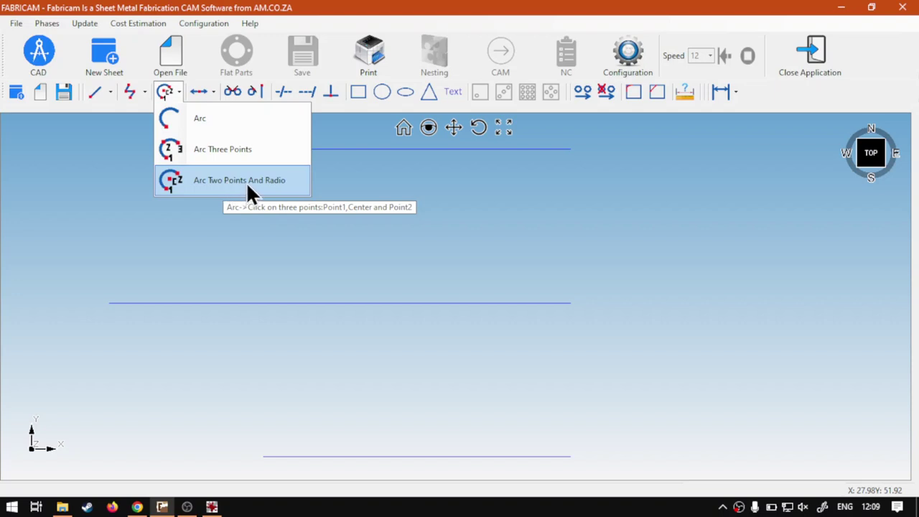
{"action": "left_click", "coordinate": [247, 181]}
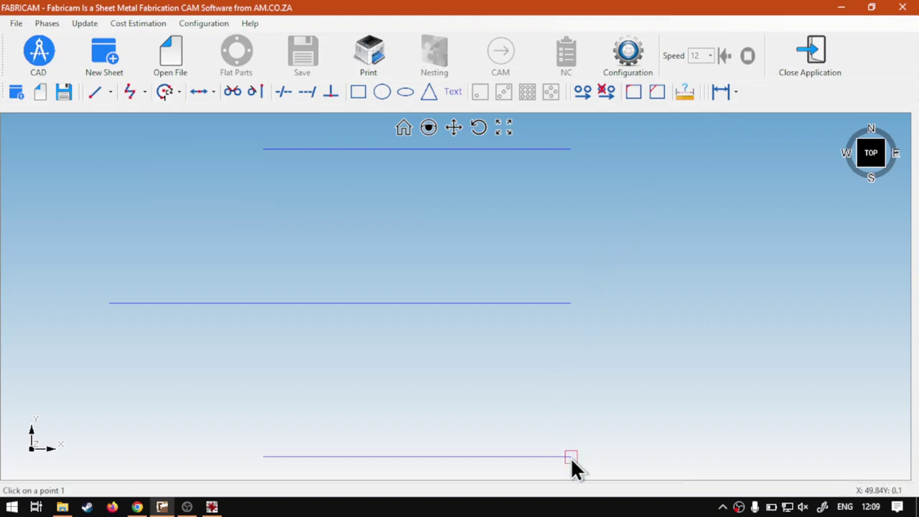
{"action": "left_click", "coordinate": [109, 303]}
{"action": "left_click", "coordinate": [571, 149]}
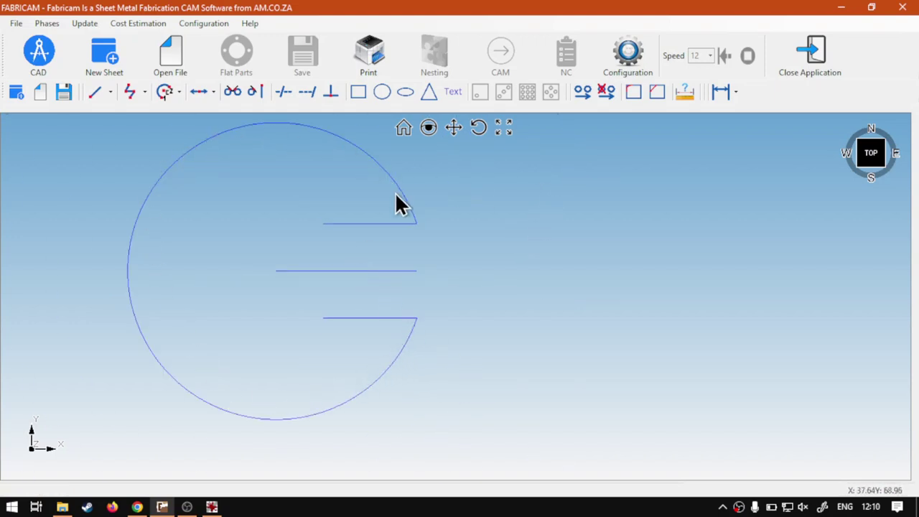
Step: Replace the large arc with one from the upper line's right endpoint to the lower line's, centred on the middle line's left endpoint
{"action": "scroll", "coordinate": [404, 284], "scroll_direction": "up", "scroll_amount": 3}
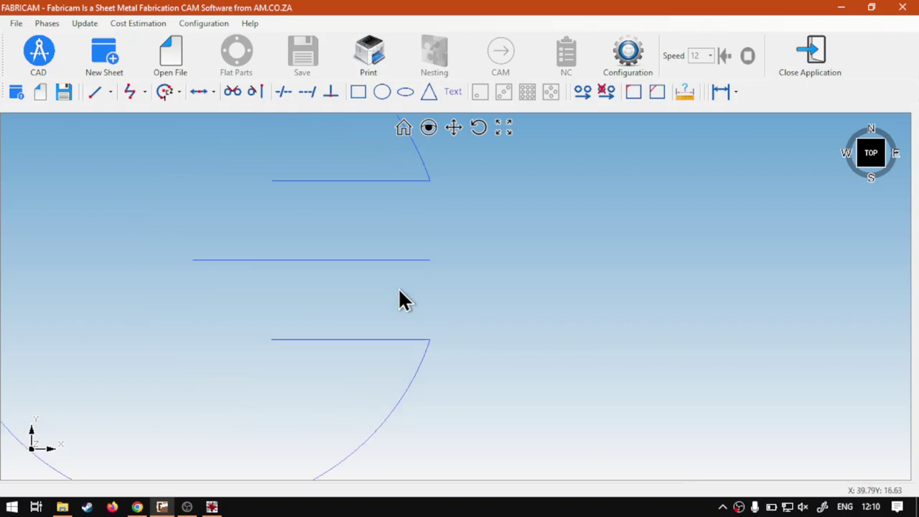
{"action": "scroll", "coordinate": [429, 137], "scroll_direction": "up", "scroll_amount": 1}
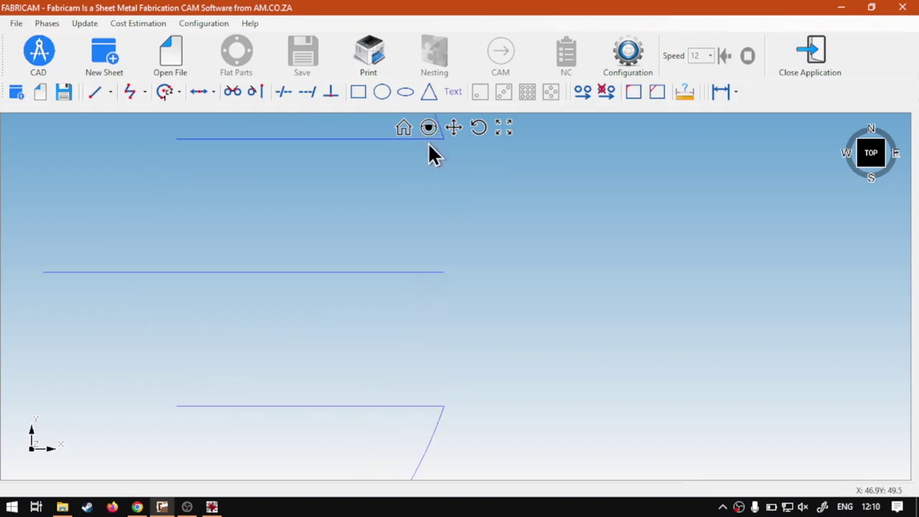
{"action": "middle_click_drag", "start_coordinate": [439, 269], "coordinate": [438, 279]}
{"action": "left_click", "coordinate": [178, 91]}
{"action": "left_click", "coordinate": [164, 122]}
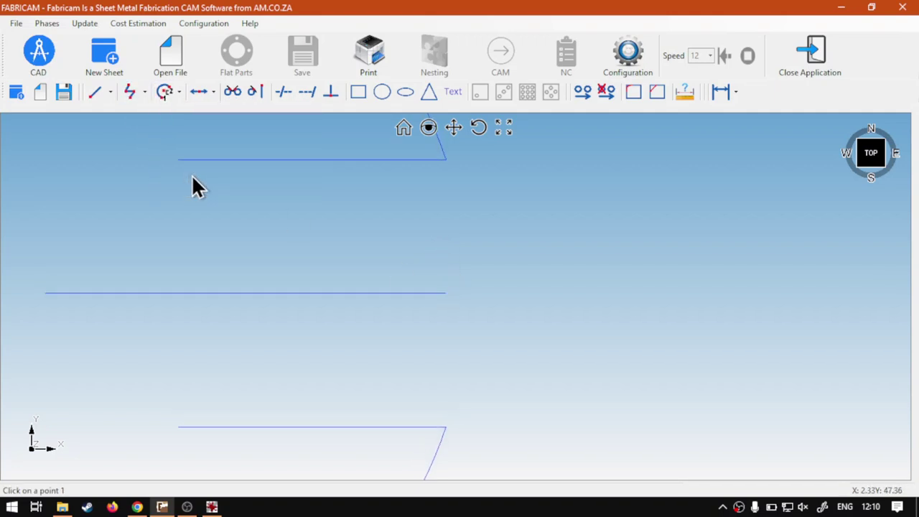
{"action": "left_click", "coordinate": [46, 293]}
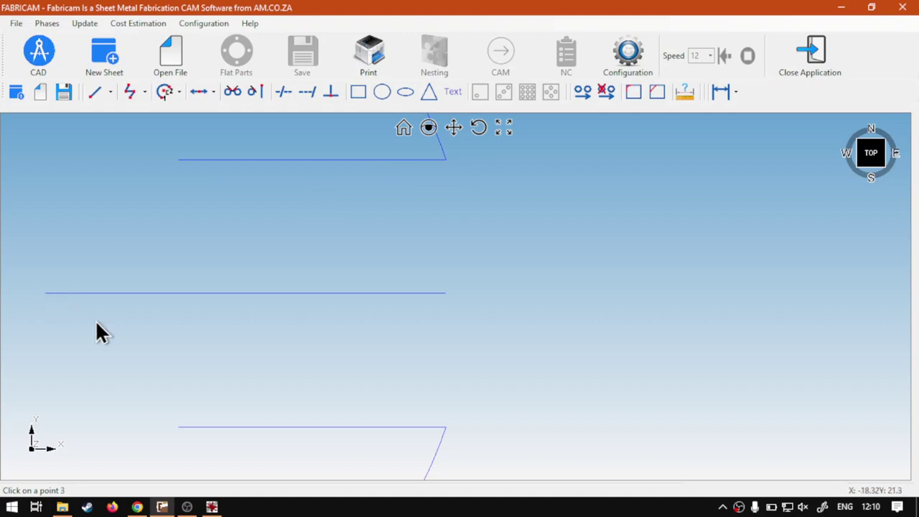
{"action": "left_click", "coordinate": [446, 427]}
{"action": "scroll", "coordinate": [470, 351], "scroll_direction": "down", "scroll_amount": 2}
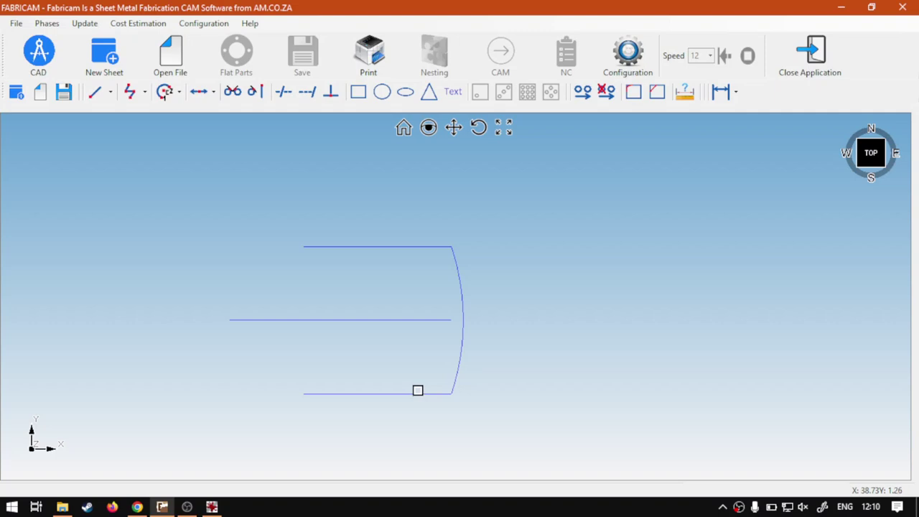
{"action": "mouse_move", "coordinate": [391, 385]}
{"action": "middle_mouse_down"}
{"action": "mouse_move", "coordinate": [480, 382]}
{"action": "mouse_move", "coordinate": [464, 380]}
{"action": "middle_mouse_up"}
{"action": "scroll", "coordinate": [470, 388], "scroll_direction": "up", "scroll_amount": 1}
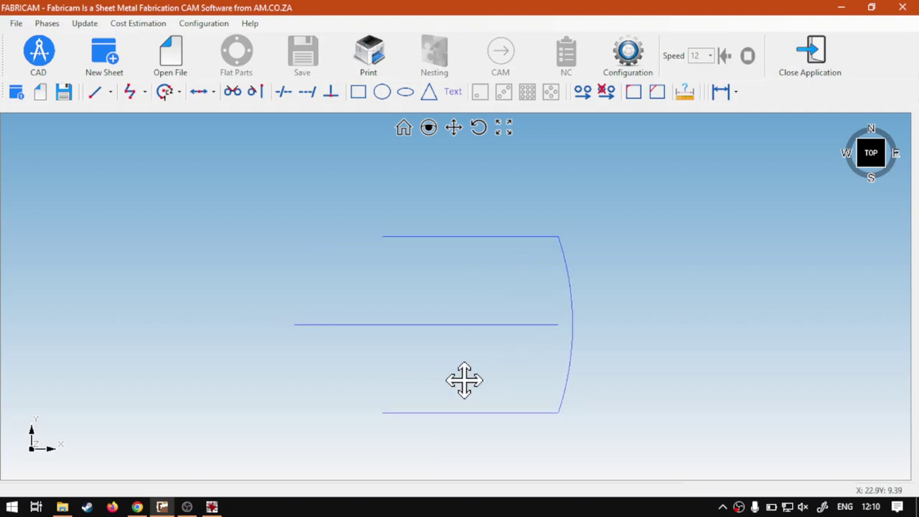
{"action": "left_click", "coordinate": [168, 93]}
{"action": "left_click", "coordinate": [244, 180]}
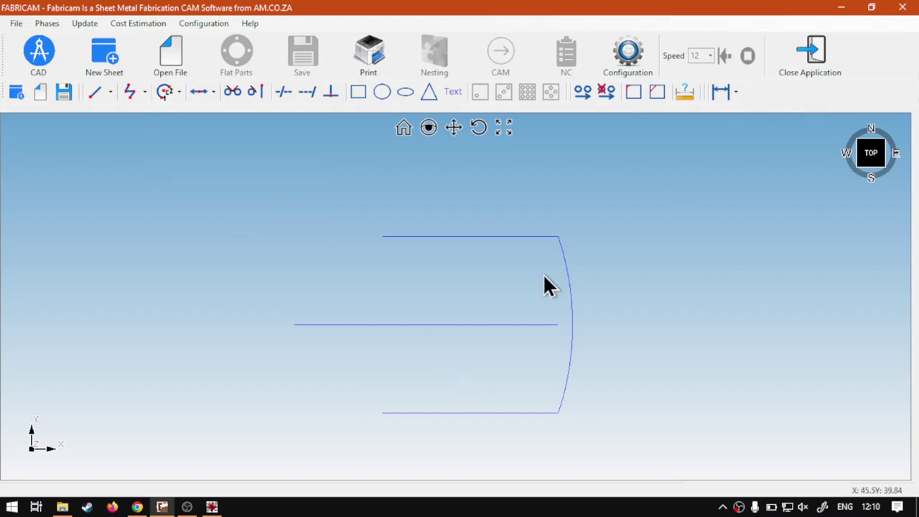
{"action": "mouse_move", "coordinate": [383, 403]}
{"action": "middle_mouse_down"}
{"action": "mouse_move", "coordinate": [407, 395]}
{"action": "mouse_move", "coordinate": [447, 403]}
{"action": "middle_mouse_up"}
{"action": "scroll", "coordinate": [448, 413], "scroll_direction": "down", "scroll_amount": 1}
{"action": "middle_click_drag", "start_coordinate": [325, 375], "coordinate": [432, 360]}
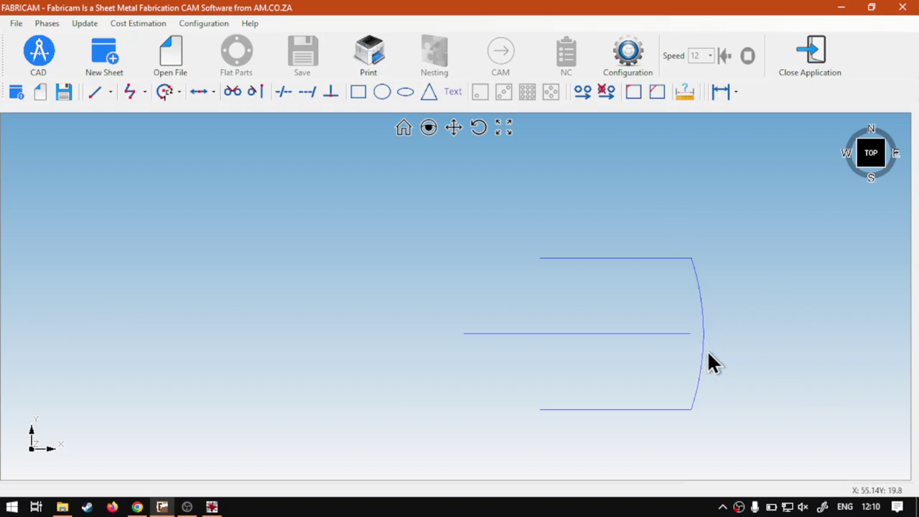
Step: Delete the arc connecting the right ends of the upper and lower lines
{"action": "middle_click_drag", "start_coordinate": [707, 348], "coordinate": [630, 330]}
{"action": "scroll", "coordinate": [640, 346], "scroll_direction": "up", "scroll_amount": 2}
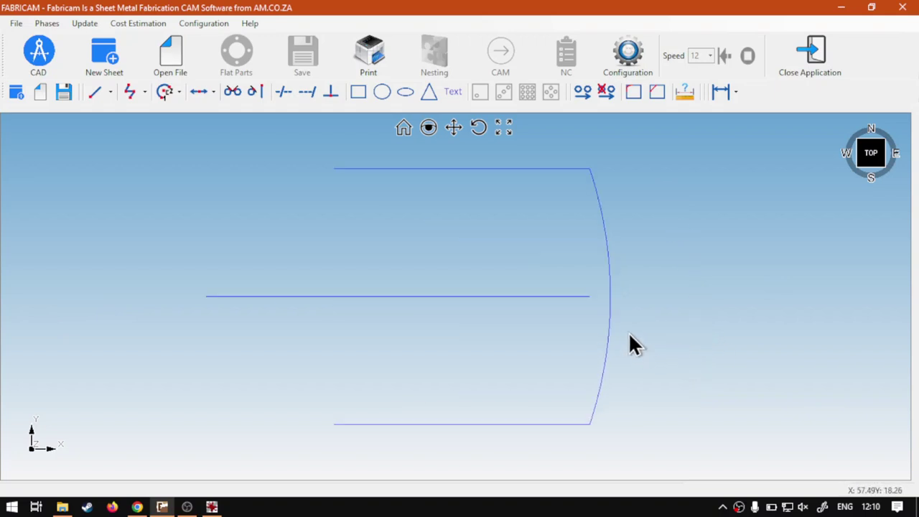
{"action": "left_click", "coordinate": [609, 318]}
{"action": "key", "text": "Delete"}
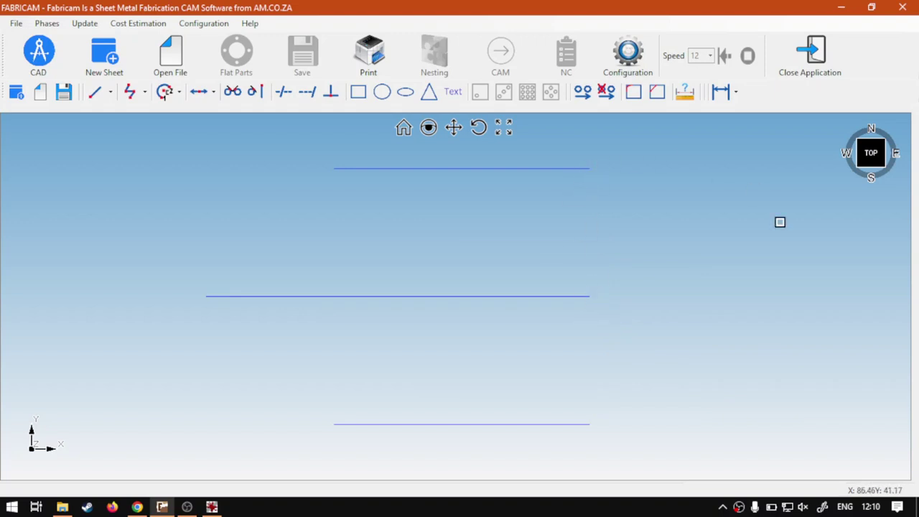
{"action": "left_click", "coordinate": [169, 91]}
{"action": "left_click", "coordinate": [174, 178]}
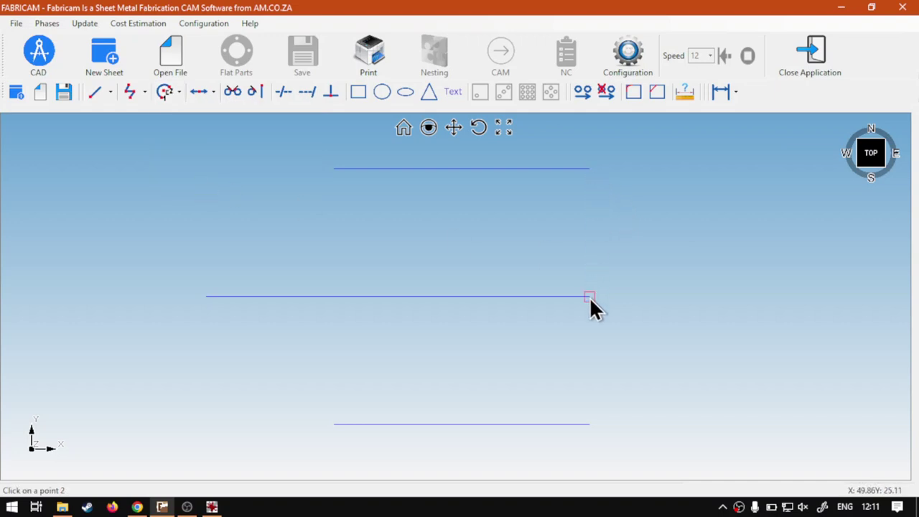
{"action": "key", "text": "Escape"}
{"action": "middle_click_drag", "start_coordinate": [537, 280], "coordinate": [541, 290]}
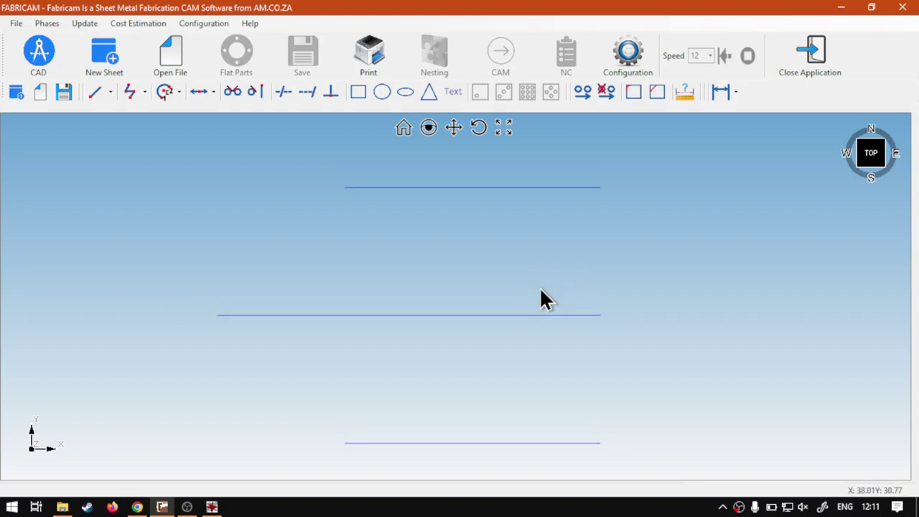
{"action": "left_click", "coordinate": [178, 94]}
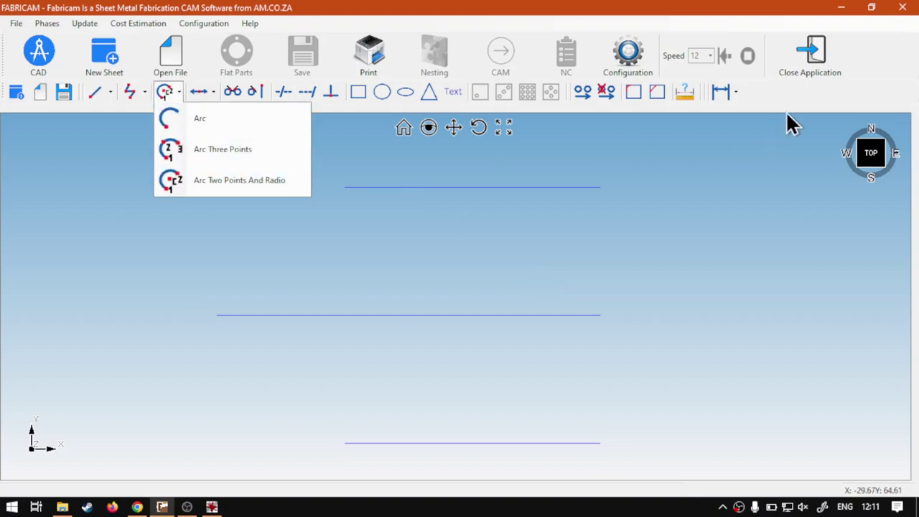
{"action": "left_click", "coordinate": [798, 94]}
{"action": "scroll", "coordinate": [448, 291], "scroll_direction": "down", "scroll_amount": 2}
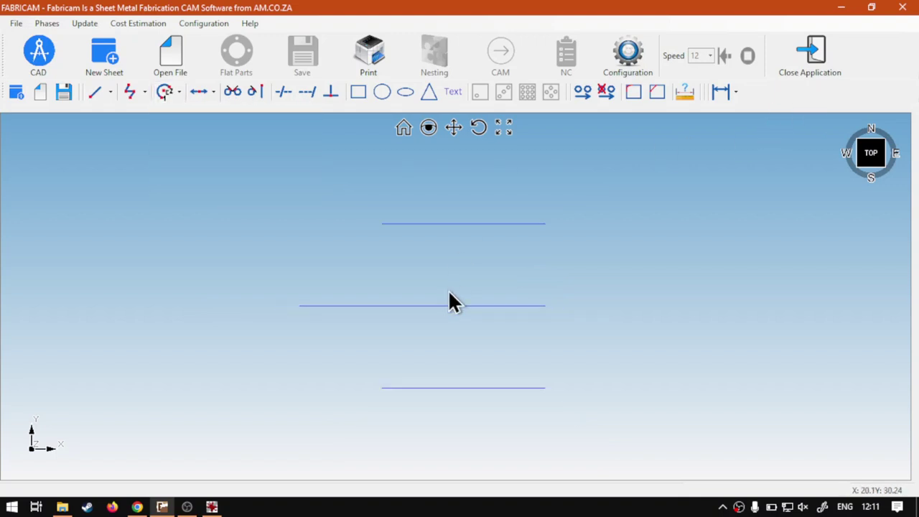
{"action": "scroll", "coordinate": [449, 290], "scroll_direction": "down", "scroll_amount": 1}
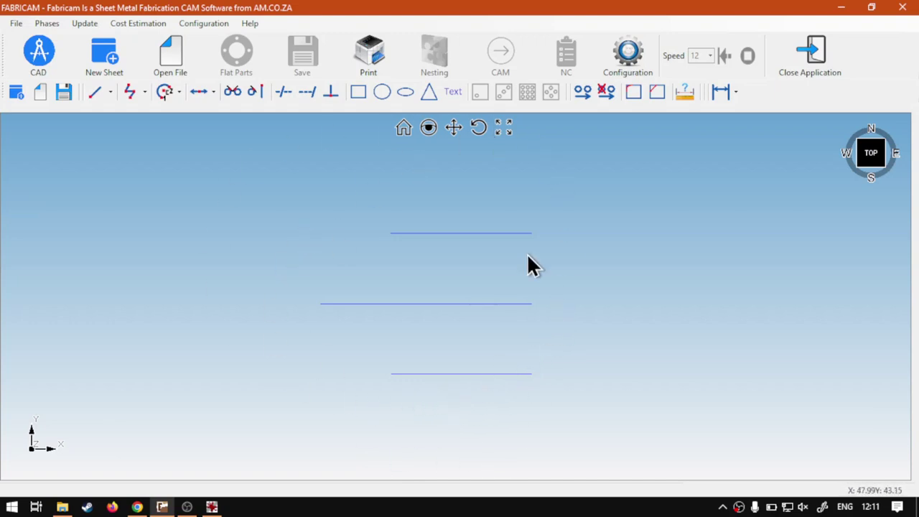
{"action": "scroll", "coordinate": [468, 230], "scroll_direction": "up", "scroll_amount": 3}
{"action": "scroll", "coordinate": [467, 230], "scroll_direction": "down", "scroll_amount": 1}
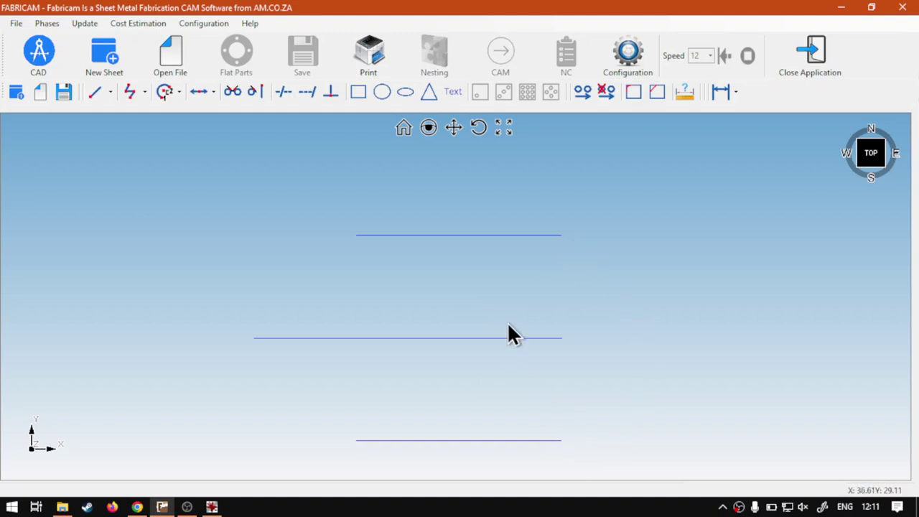
Step: Switch to Chrome to show the softwaretraining.co.za home page
{"action": "left_click", "coordinate": [137, 507]}
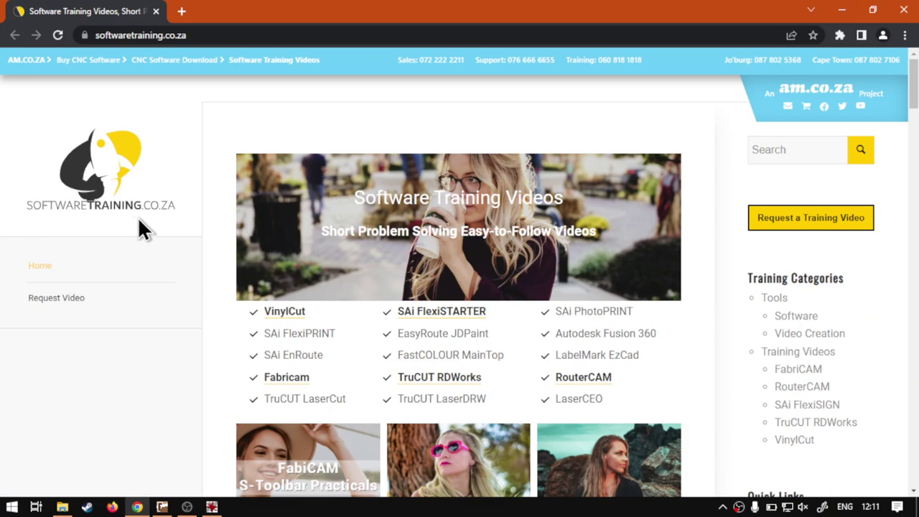